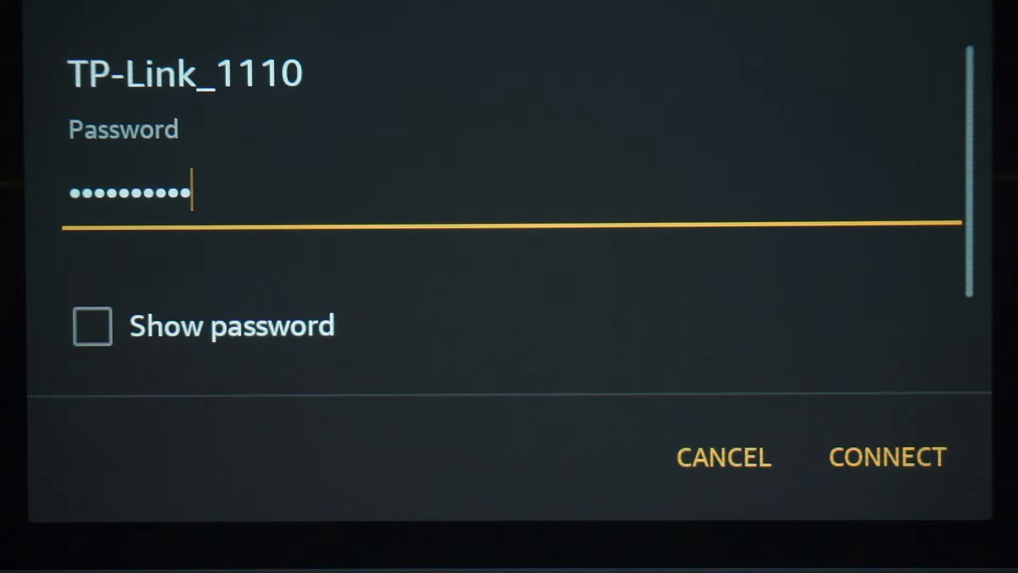
- Join the phone to the TP-Link_1110 Wi-Fi network with the entered password
{"action": "left_click", "coordinate": [887, 457]}
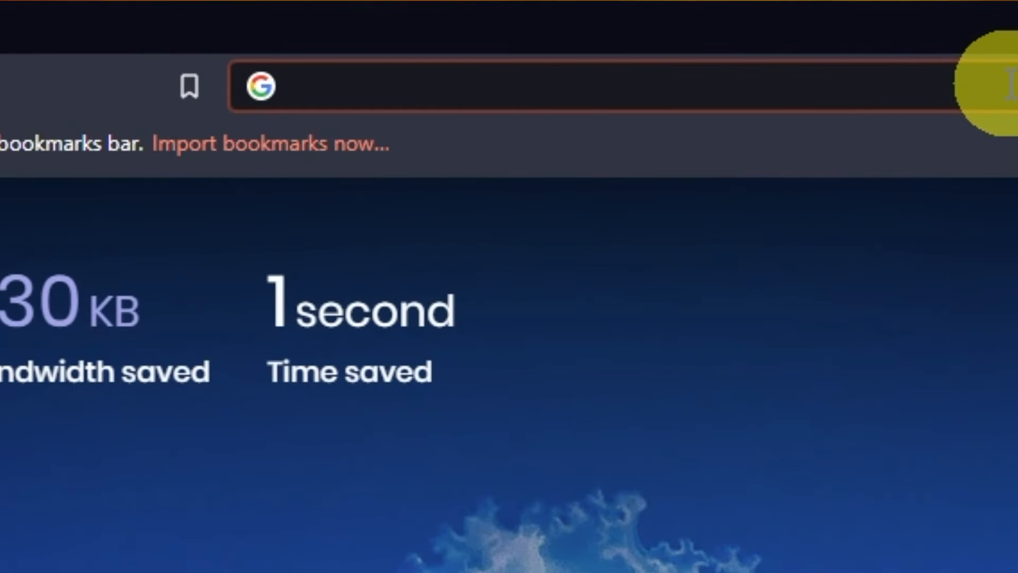
- Navigate Brave to the router address 192.168.1.1
{"action": "type", "text": "192.1"}
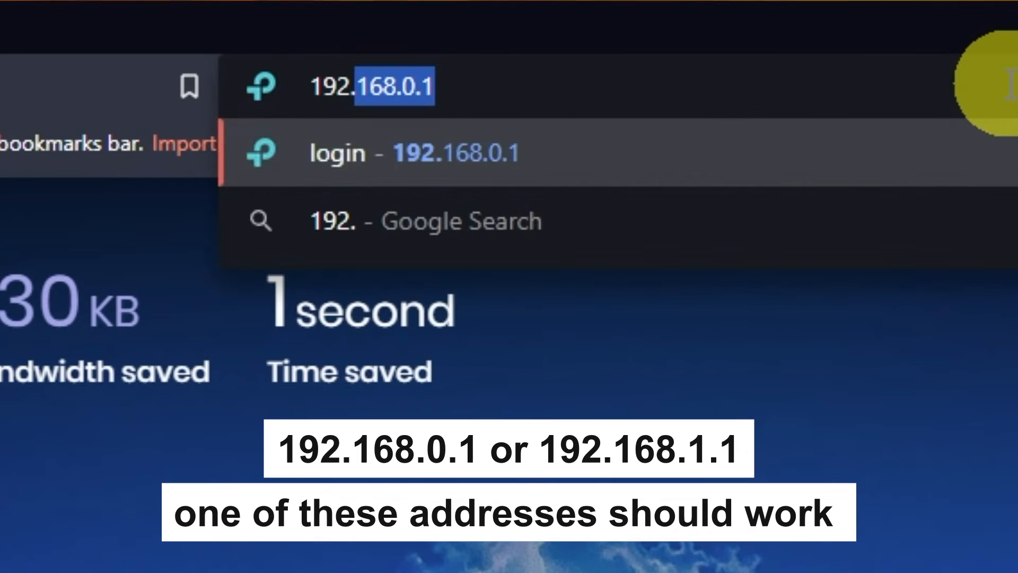
{"action": "type", "text": "68.1."}
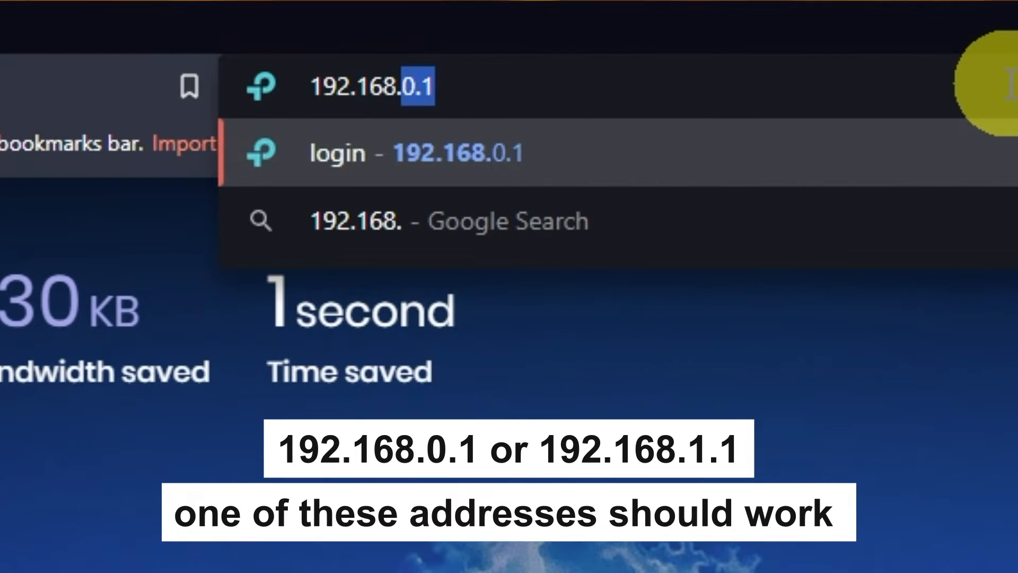
{"action": "type", "text": "1"}
{"action": "key", "text": "Return"}
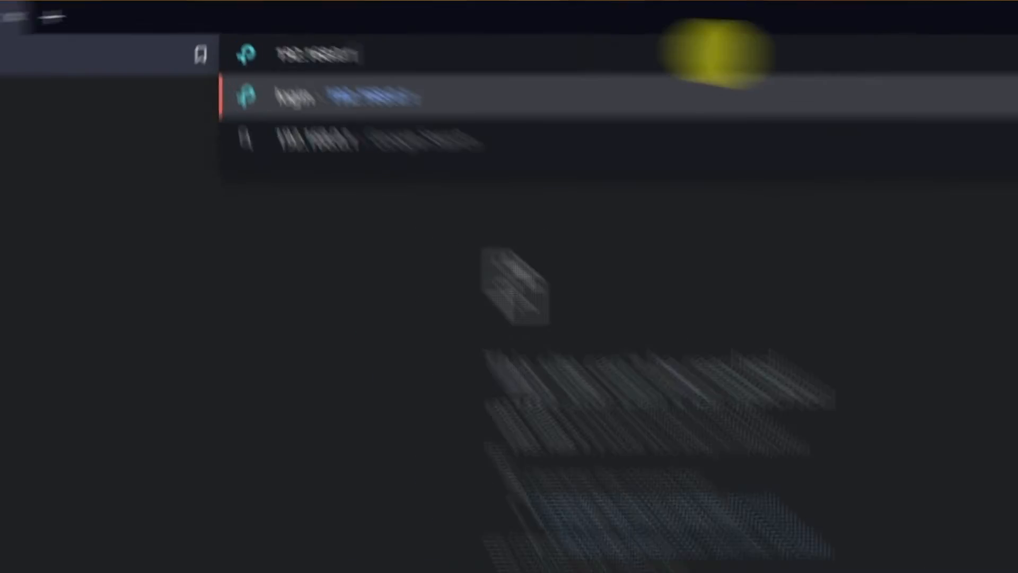
- Load the router's web interface at 192.168.0.1 from the address-bar suggestion
{"action": "key", "text": "Return"}
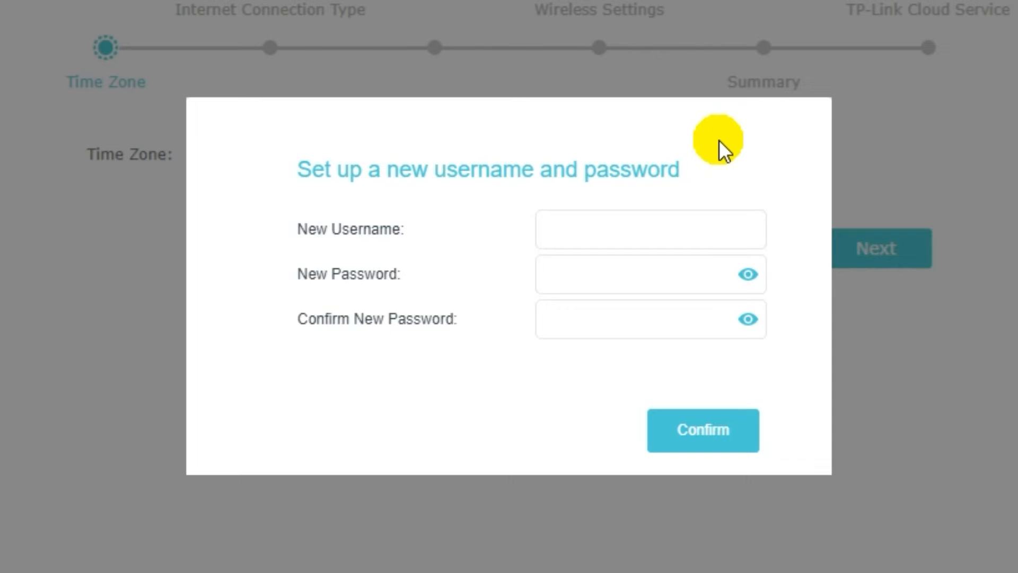
- Set a new admin username and password, entering the password twice, and confirm
{"action": "left_click", "coordinate": [634, 232]}
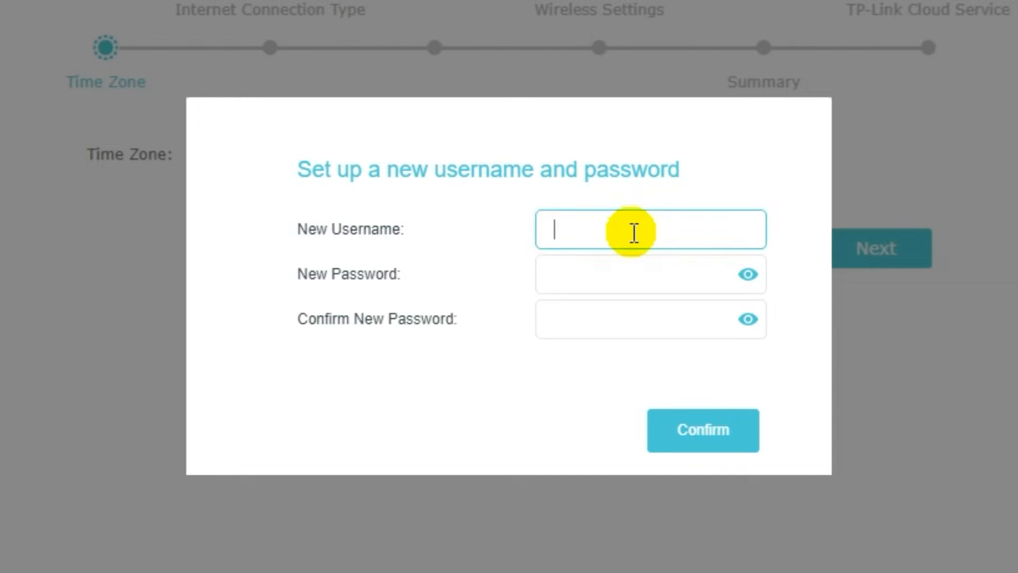
{"action": "type", "text": "na"}
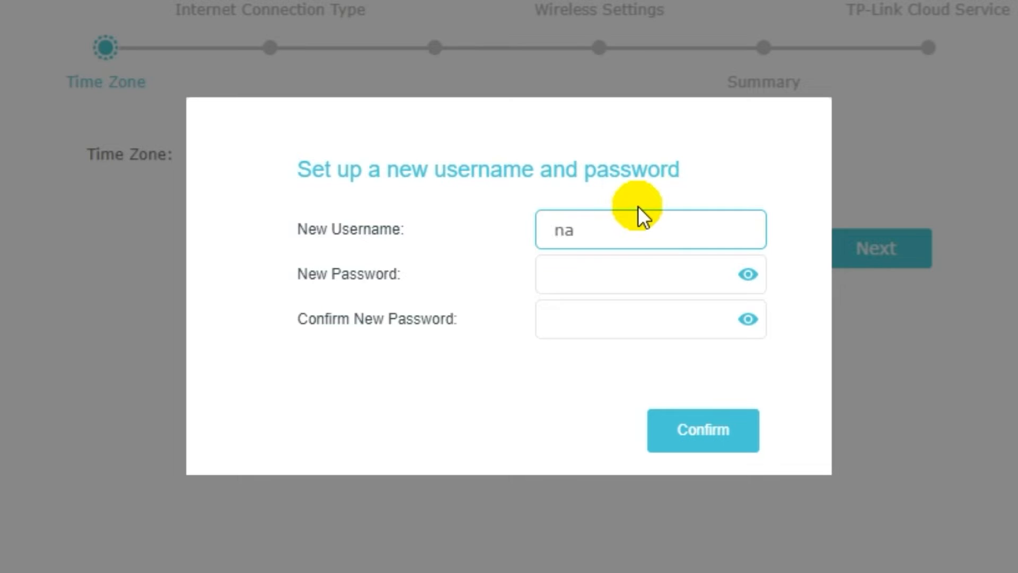
{"action": "type", "text": "me"}
{"action": "left_click", "coordinate": [618, 271]}
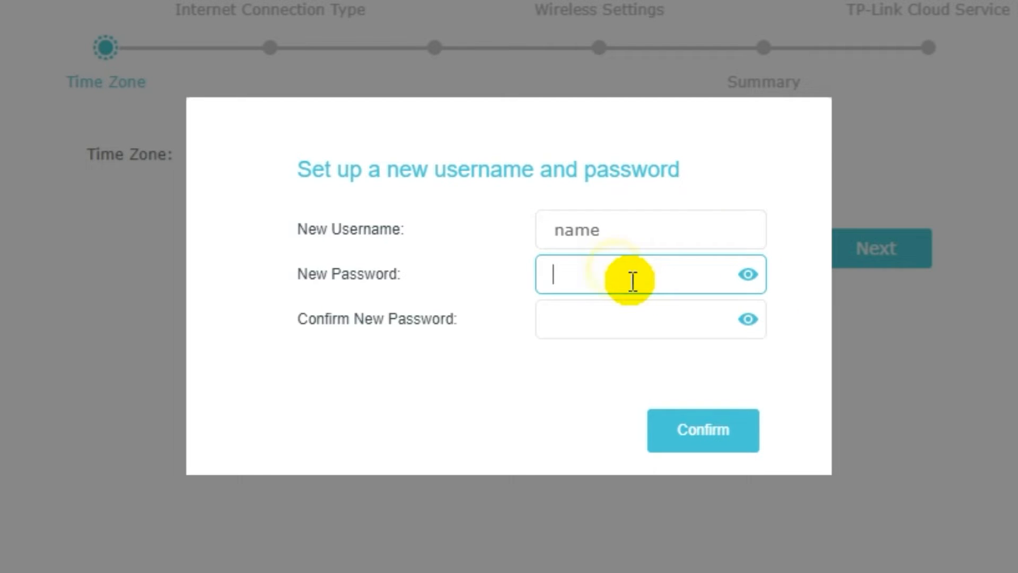
{"action": "type", "text": "password"}
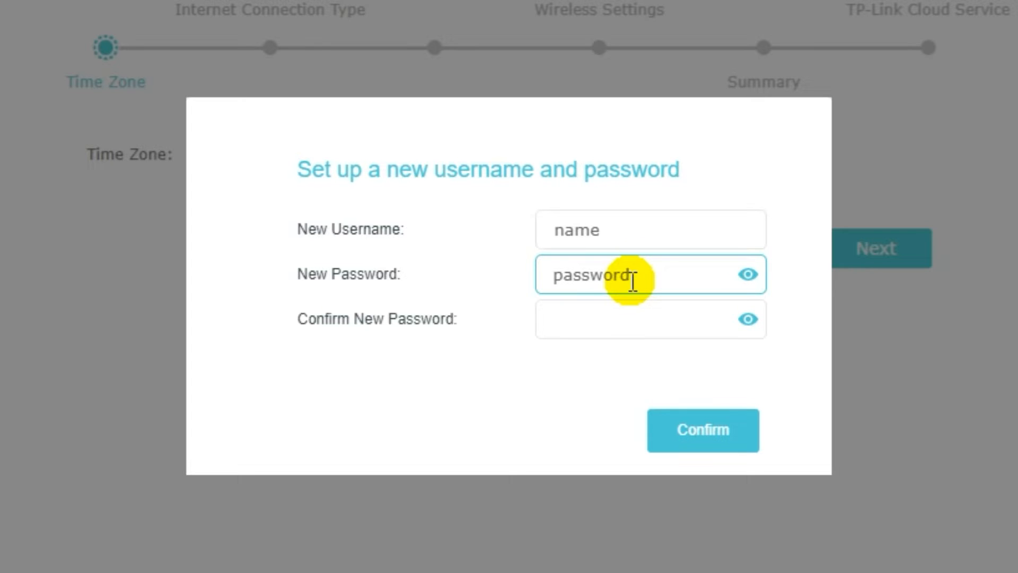
{"action": "left_click", "coordinate": [624, 317]}
{"action": "type", "text": "pass"}
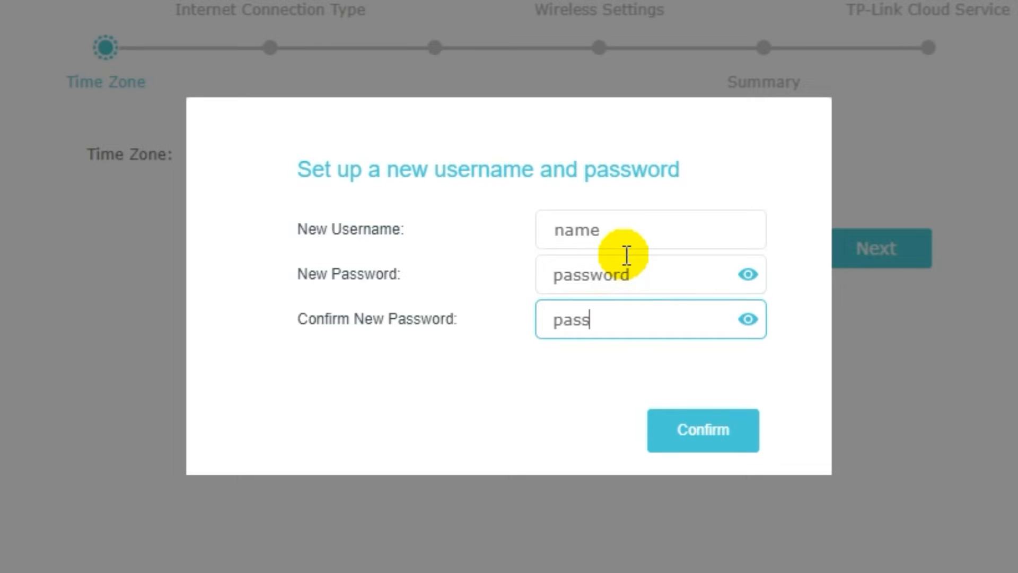
{"action": "type", "text": "word"}
{"action": "left_click", "coordinate": [701, 435]}
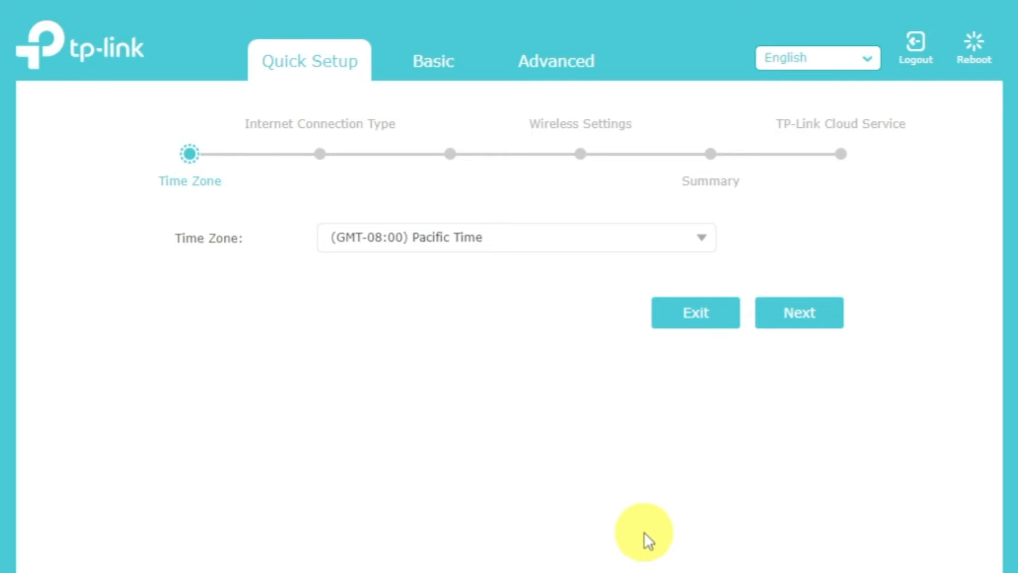
- Keep the time zone at (GMT-08:00) Pacific Time and proceed to the connection type step
{"action": "left_click", "coordinate": [703, 239]}
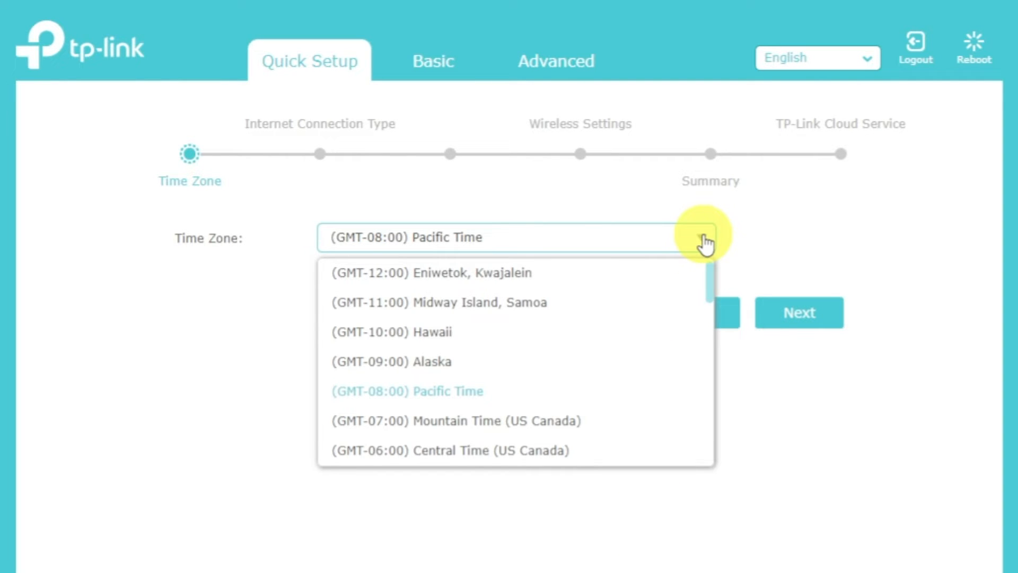
{"action": "left_click", "coordinate": [704, 241]}
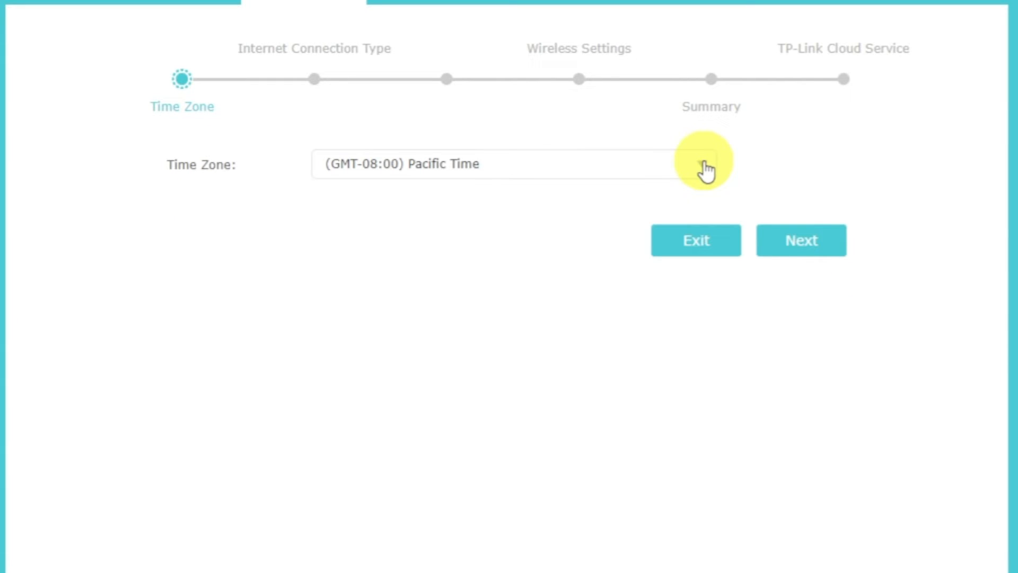
{"action": "left_click", "coordinate": [818, 239]}
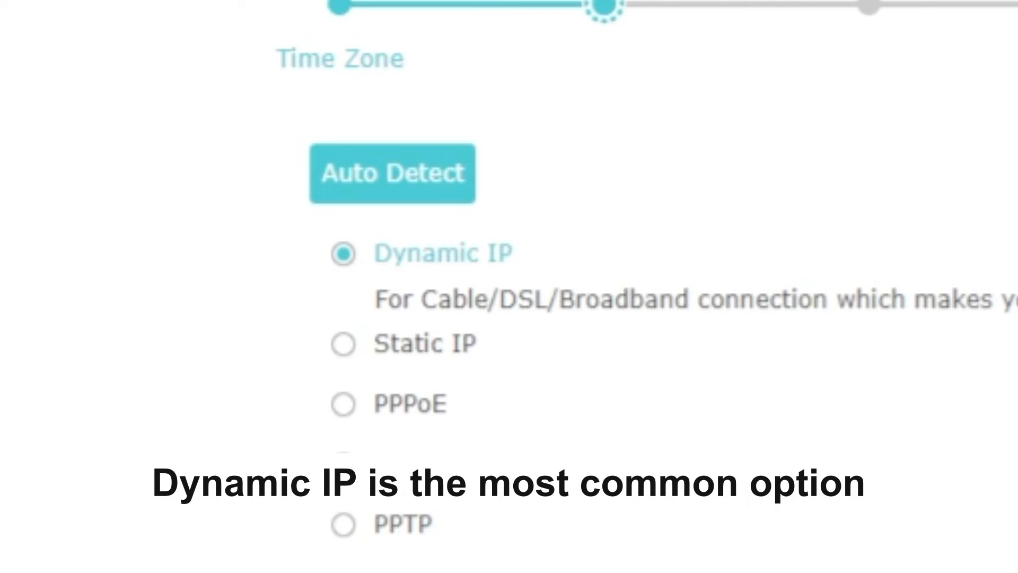
- Auto-detect the connection, keep Dynamic IP, and continue with Do NOT Clone MAC Address
{"action": "left_click", "coordinate": [428, 180]}
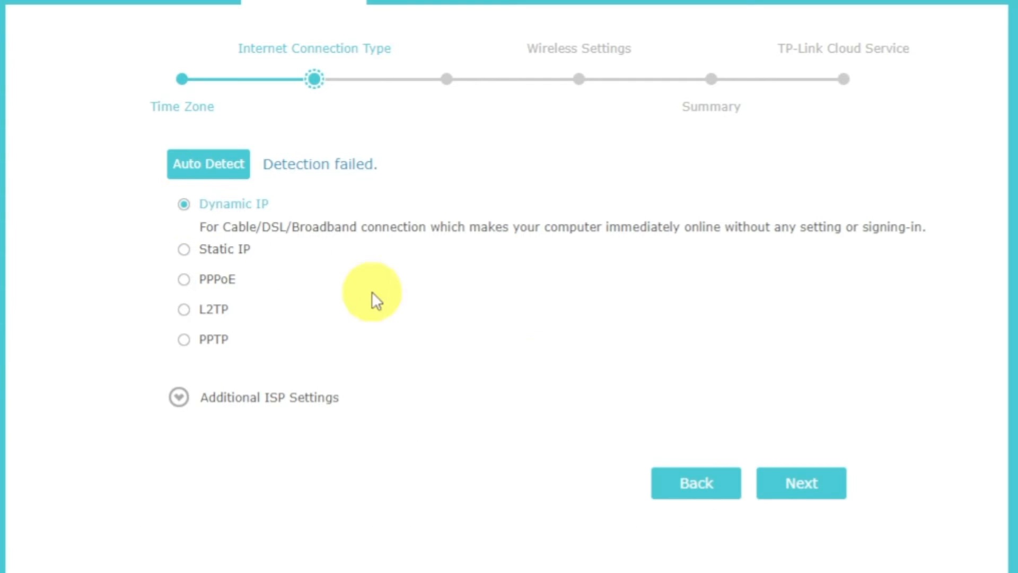
{"action": "left_click", "coordinate": [800, 485]}
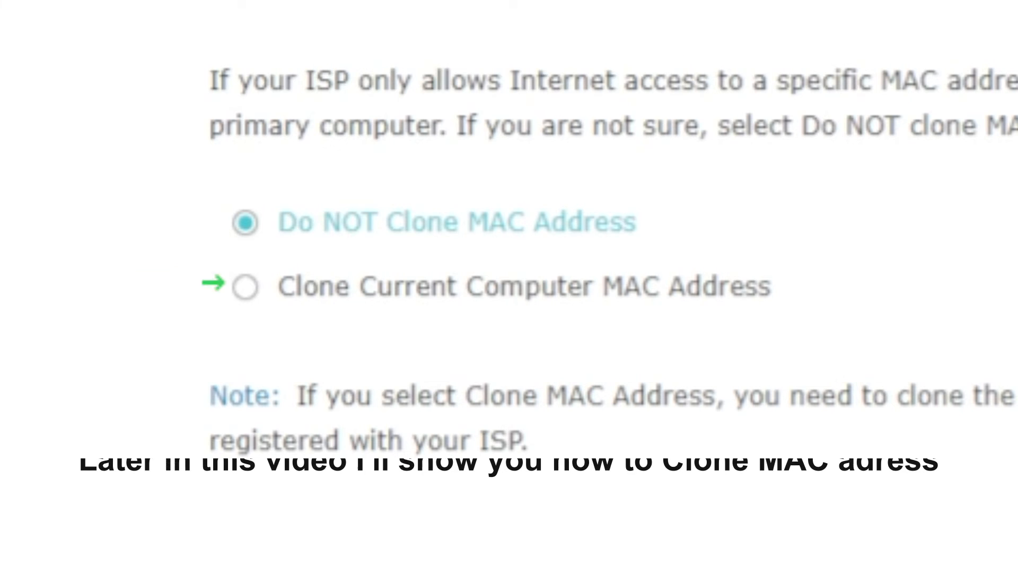
{"action": "left_click", "coordinate": [856, 437]}
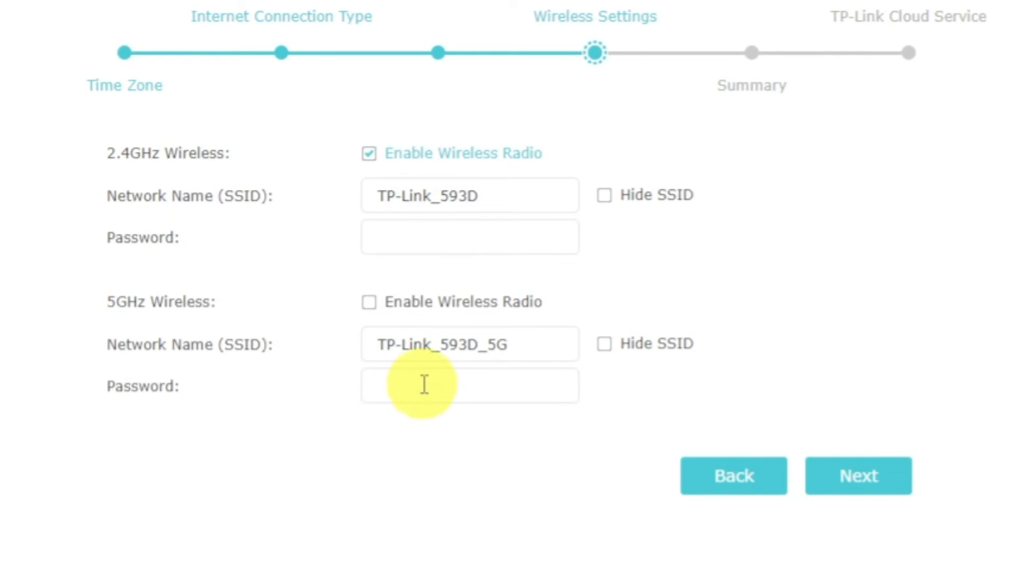
- Enable the 5GHz radio and set Wi-Fi passwords for the 2.4GHz and 5GHz networks
{"action": "left_click", "coordinate": [372, 307]}
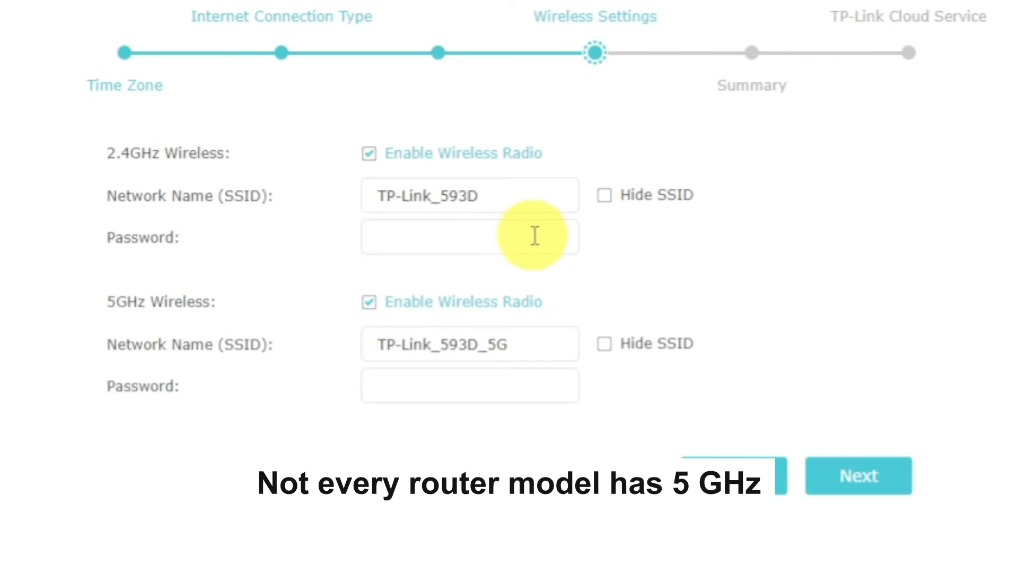
{"action": "left_click", "coordinate": [545, 192]}
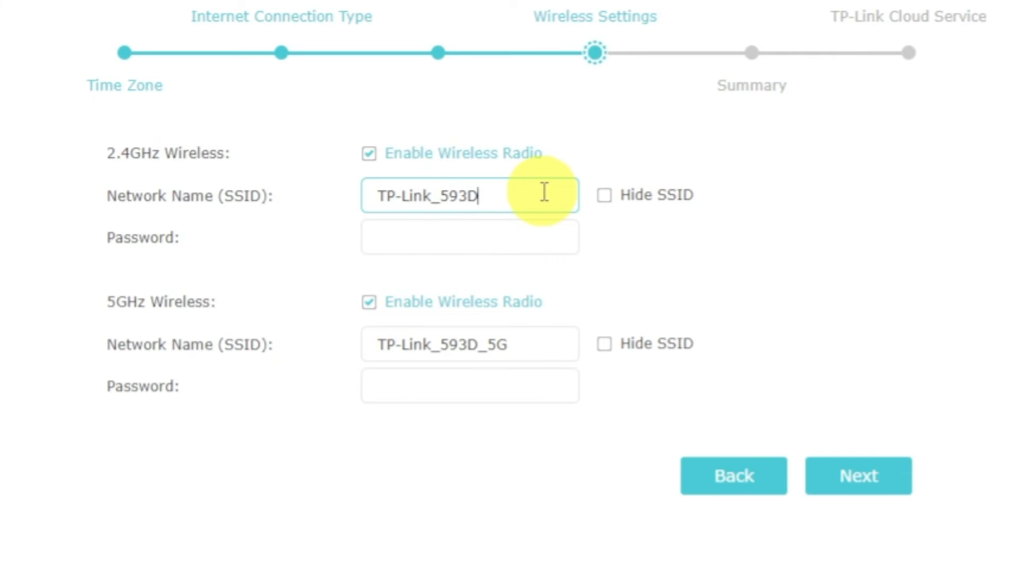
{"action": "left_click", "coordinate": [544, 236]}
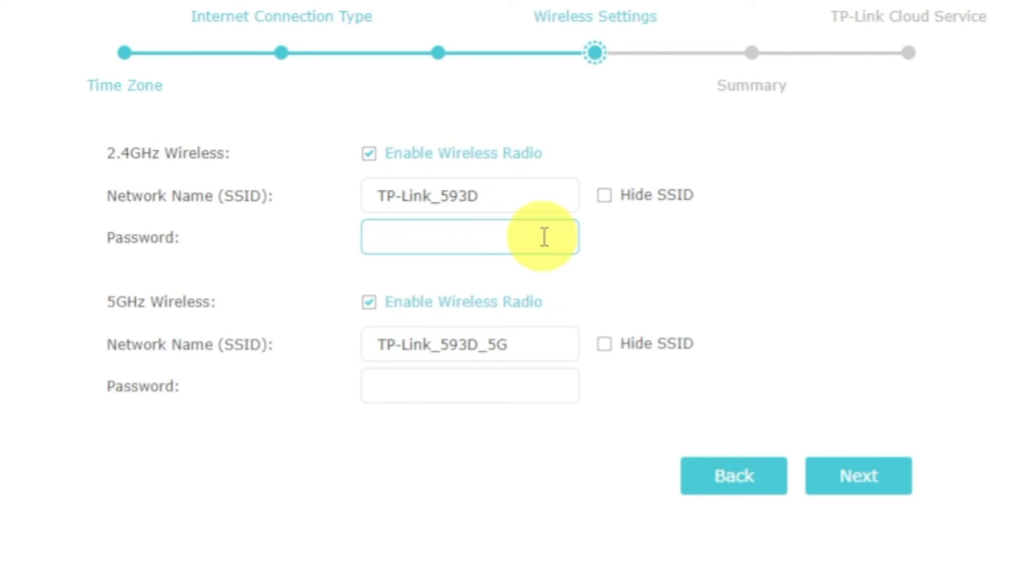
{"action": "type", "text": "2345678"}
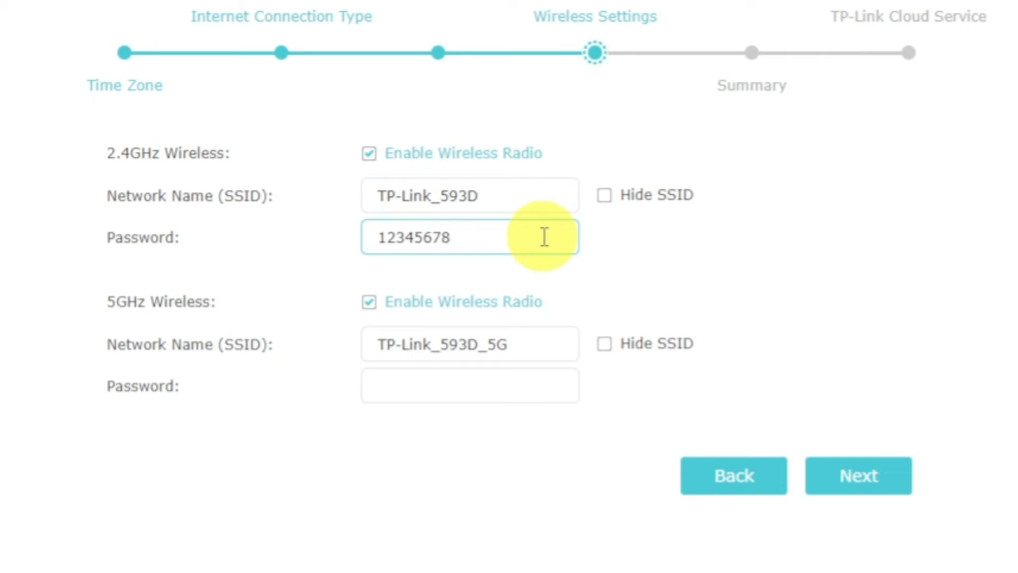
{"action": "left_click", "coordinate": [536, 386]}
{"action": "type", "text": "1"}
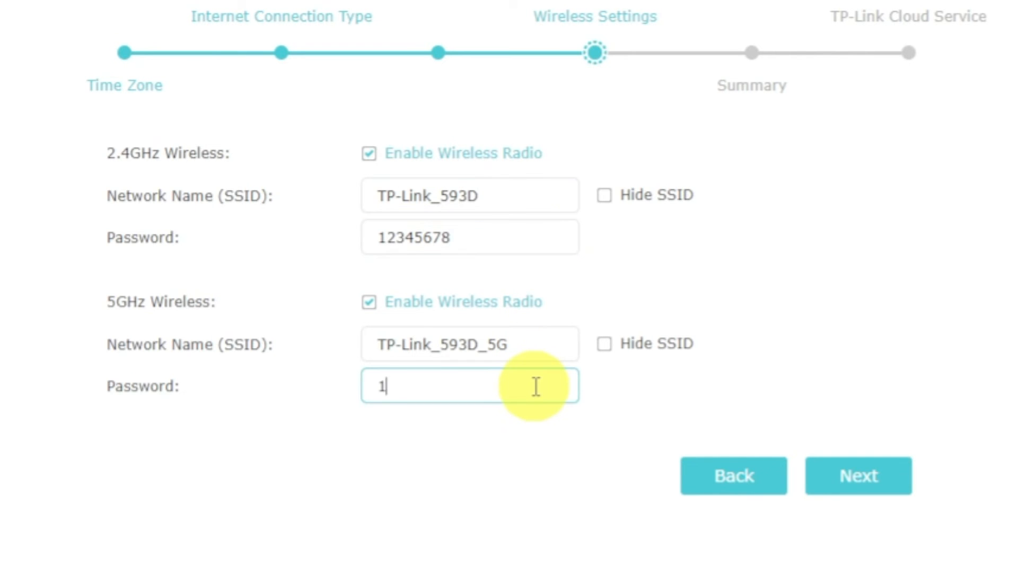
{"action": "type", "text": "2345678"}
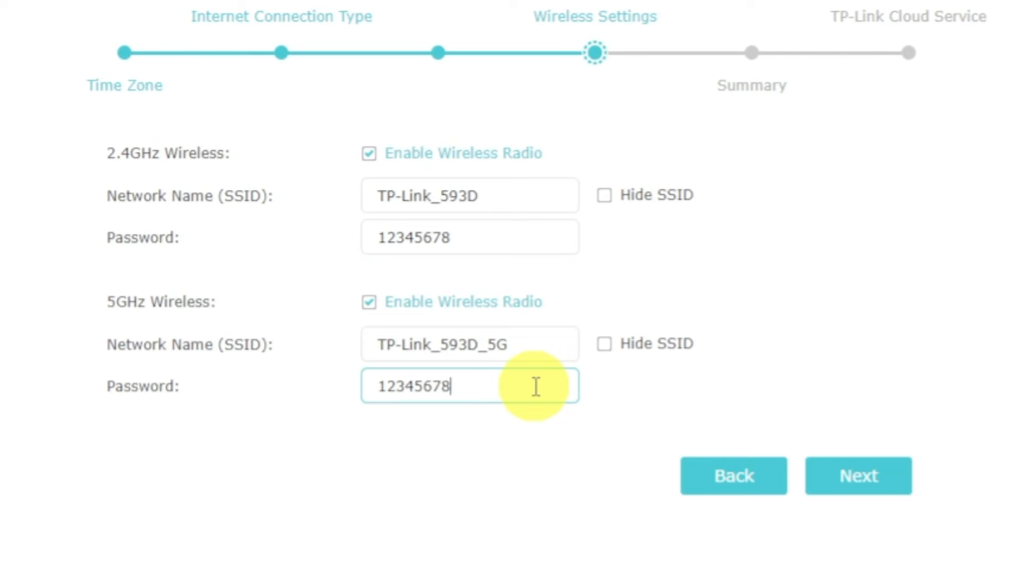
{"action": "left_click", "coordinate": [836, 479]}
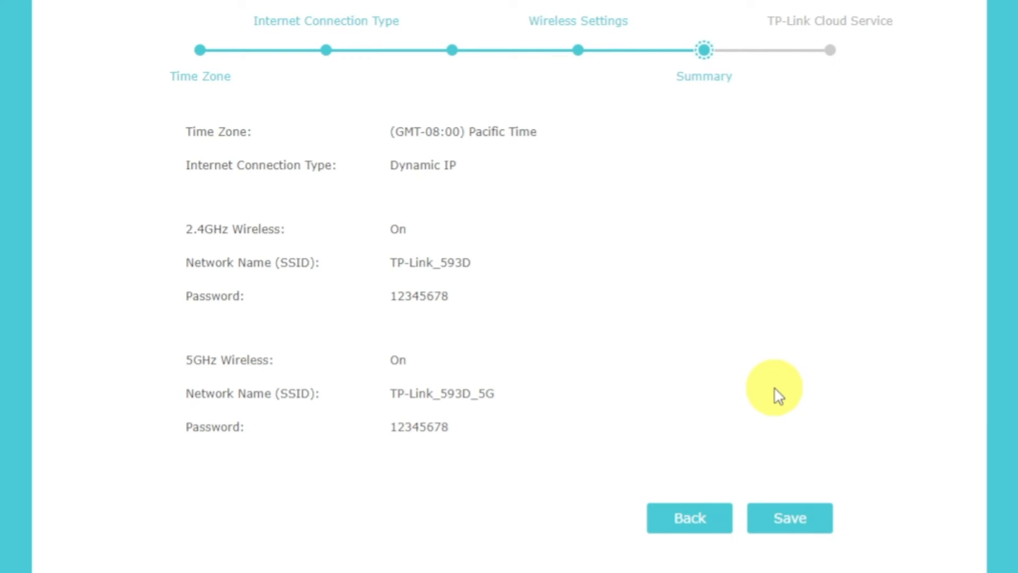
- Save the Summary settings, choose Log In Later for TP-Link ID, and finish Quick Setup
{"action": "left_click", "coordinate": [804, 525]}
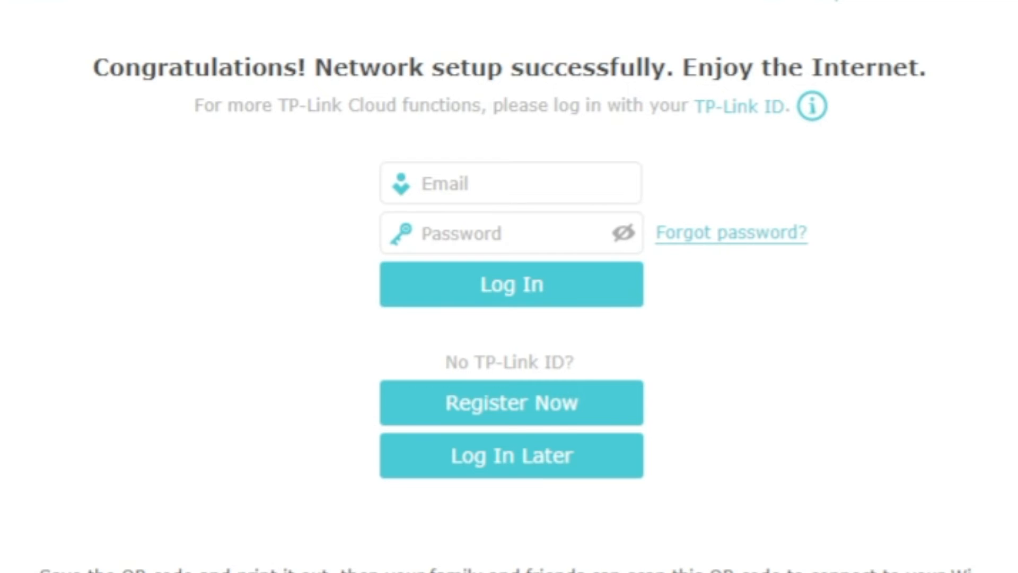
{"action": "left_click", "coordinate": [587, 457]}
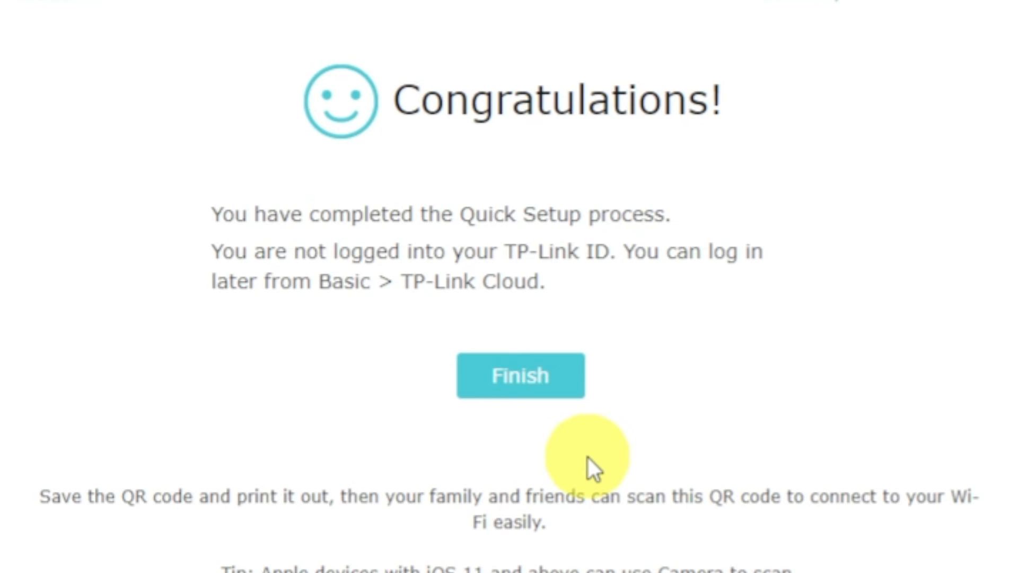
{"action": "left_click", "coordinate": [513, 379]}
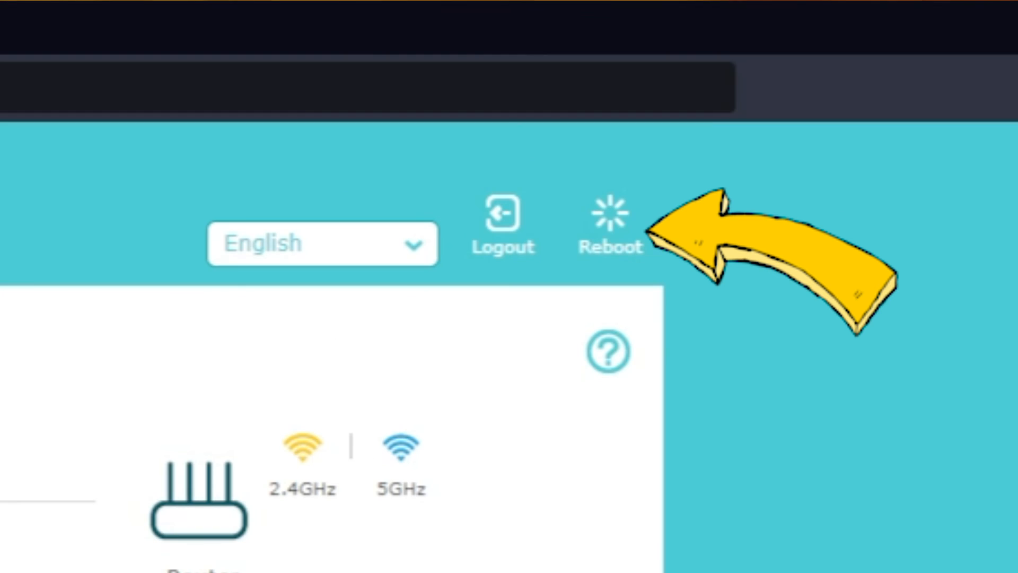
- Reboot the router from the top bar and confirm with Yes
{"action": "left_click", "coordinate": [759, 73]}
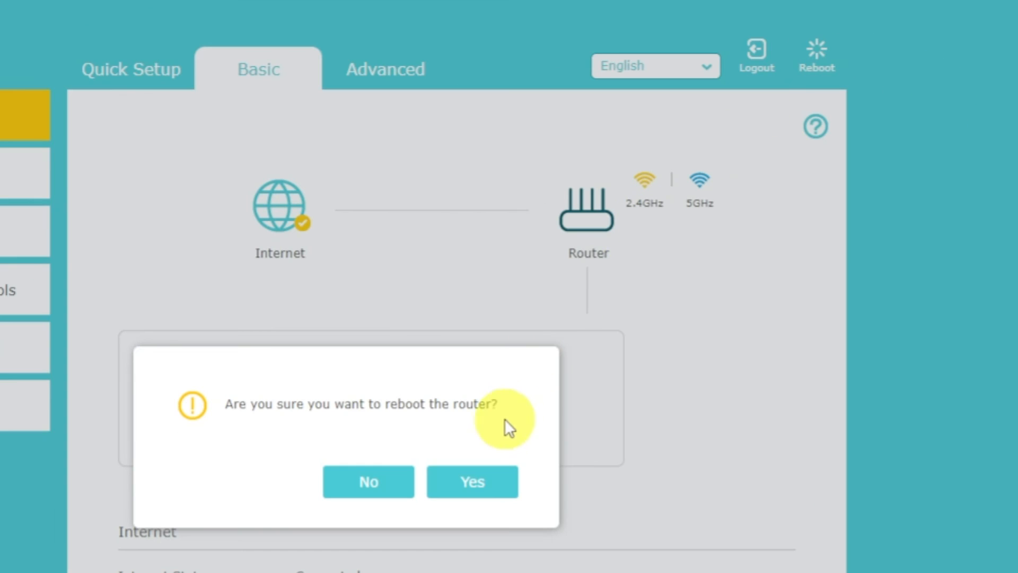
{"action": "left_click", "coordinate": [488, 482]}
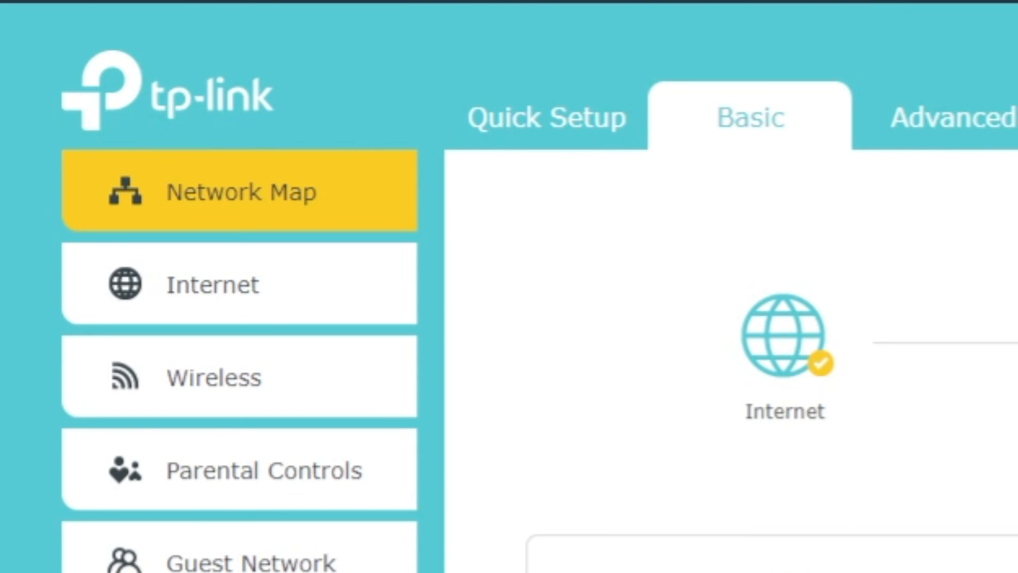
- Save Clone Current Computer MAC Address under Basic > Internet, then reboot the router
{"action": "left_click", "coordinate": [270, 286]}
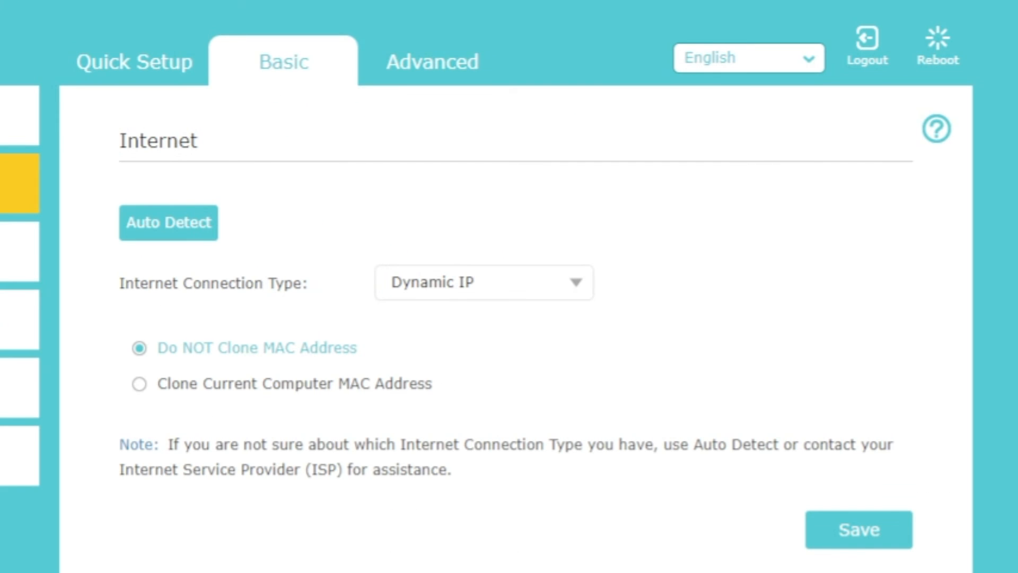
{"action": "left_click", "coordinate": [164, 393]}
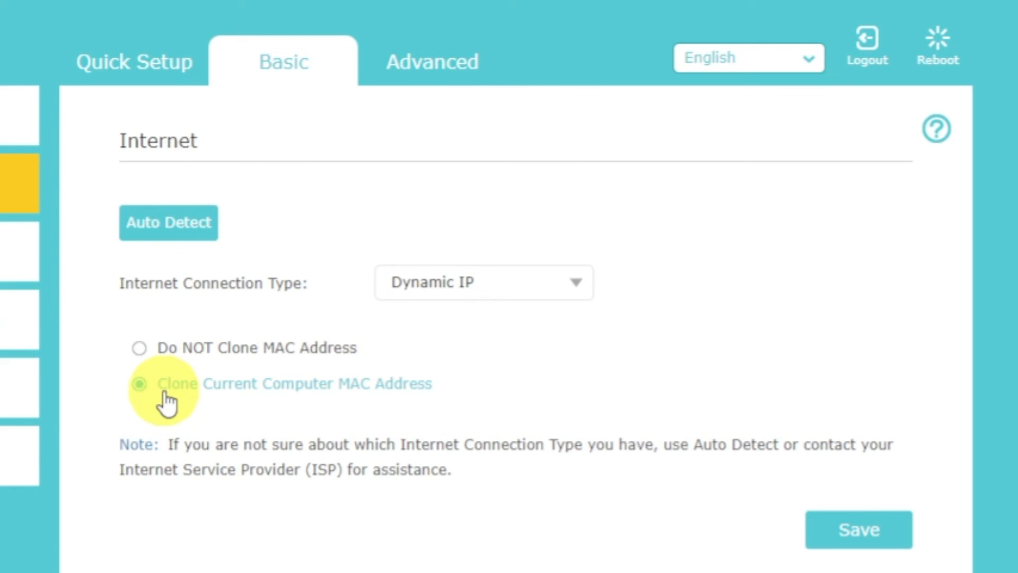
{"action": "left_click", "coordinate": [848, 538]}
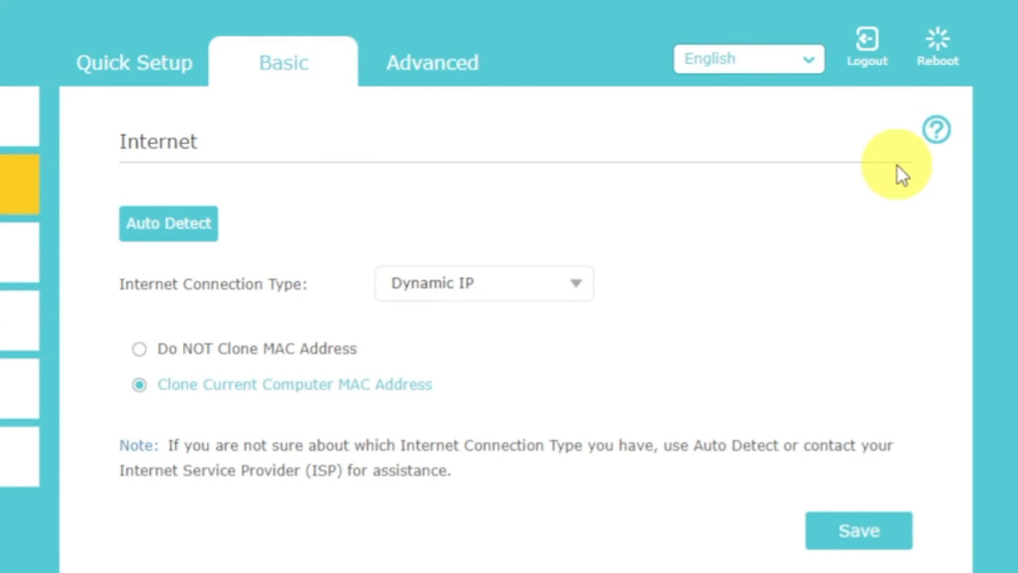
{"action": "left_click", "coordinate": [936, 47]}
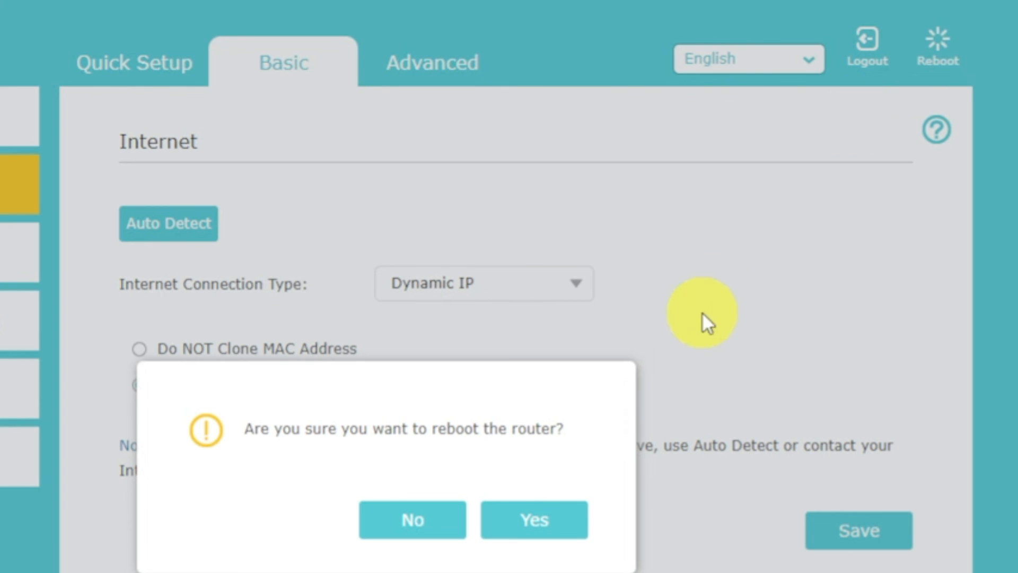
{"action": "left_click", "coordinate": [560, 521]}
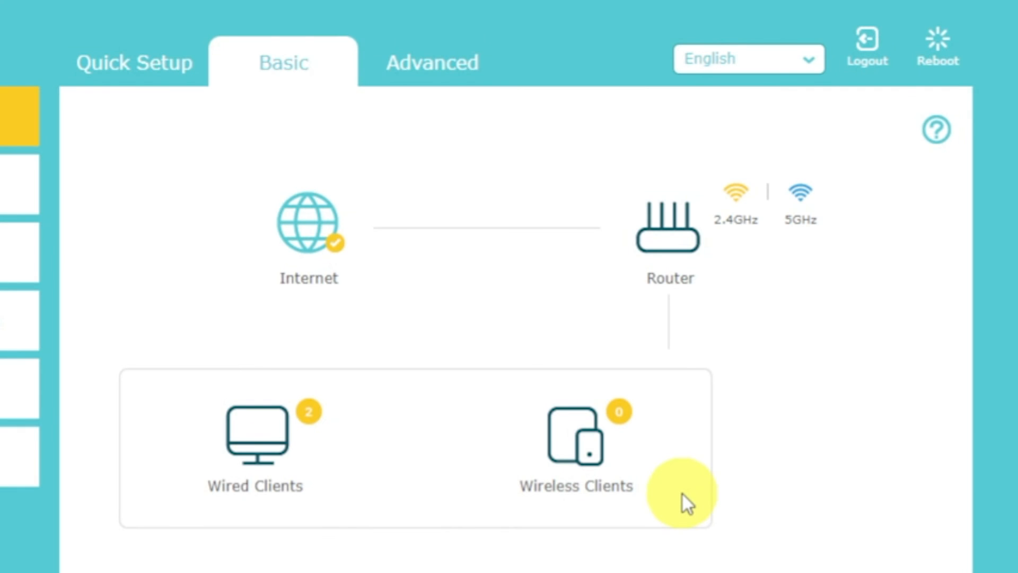